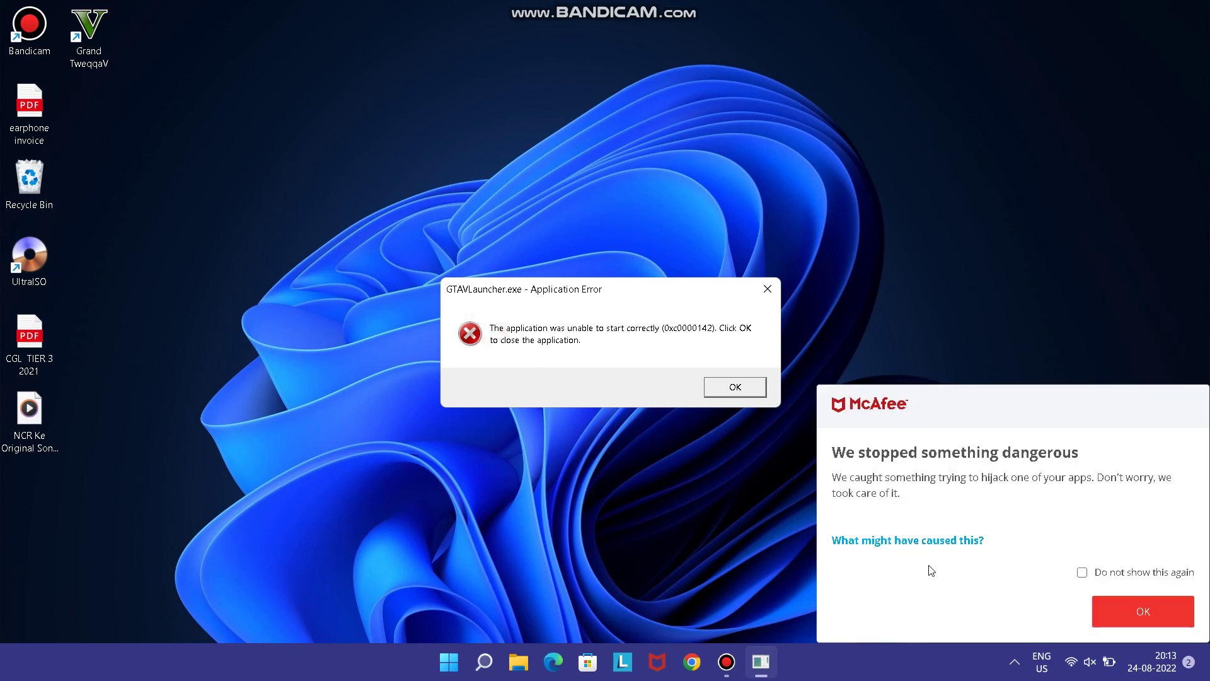
# Dismiss the McAfee threat alert with "Do not show this again" enabled and close the GTAVLauncher.exe error message
pyautogui.click(1082, 574)
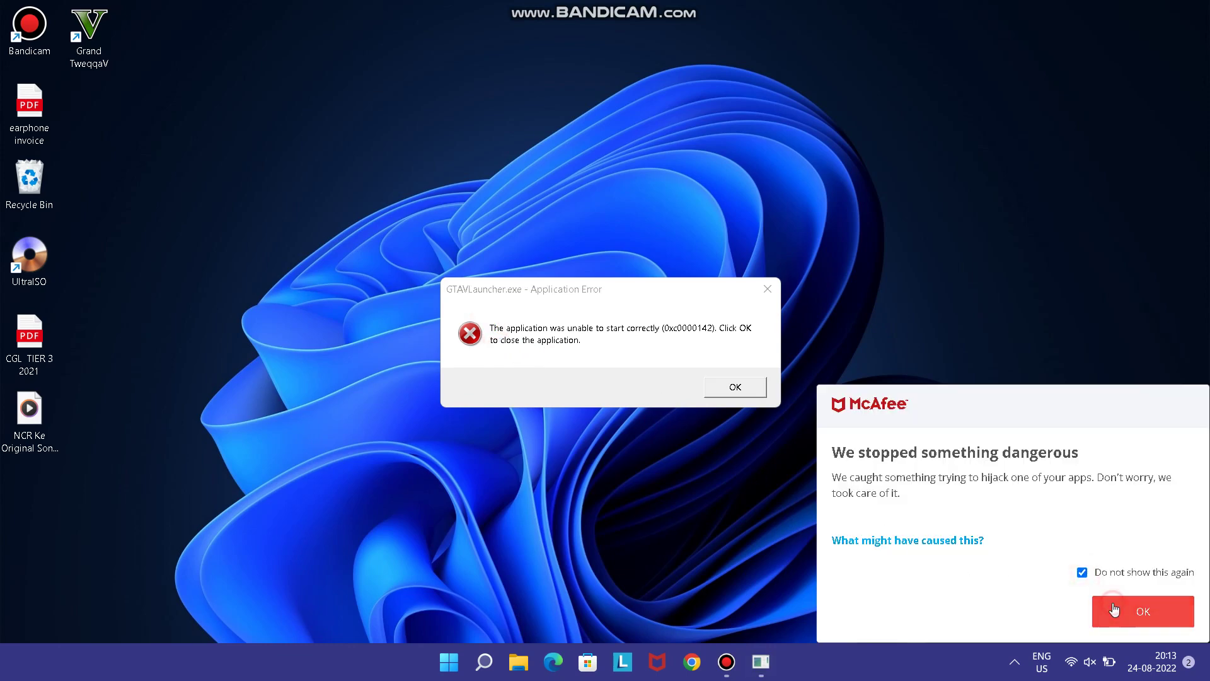
pyautogui.click(1109, 605)
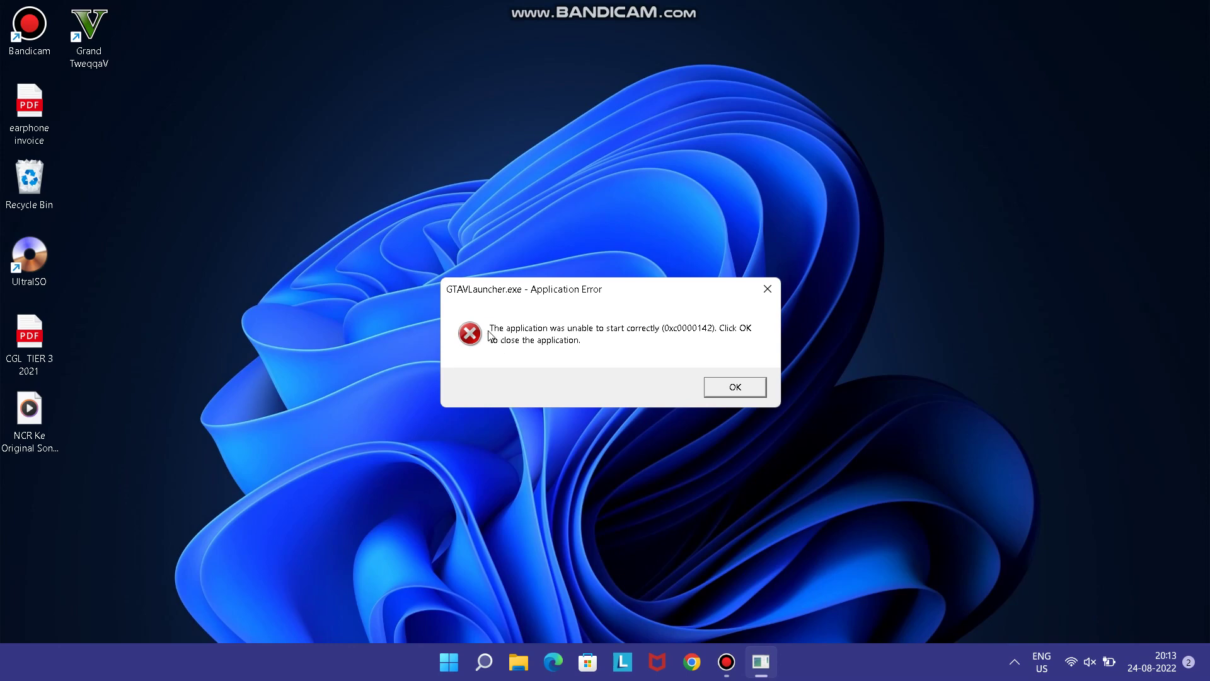
pyautogui.click(728, 391)
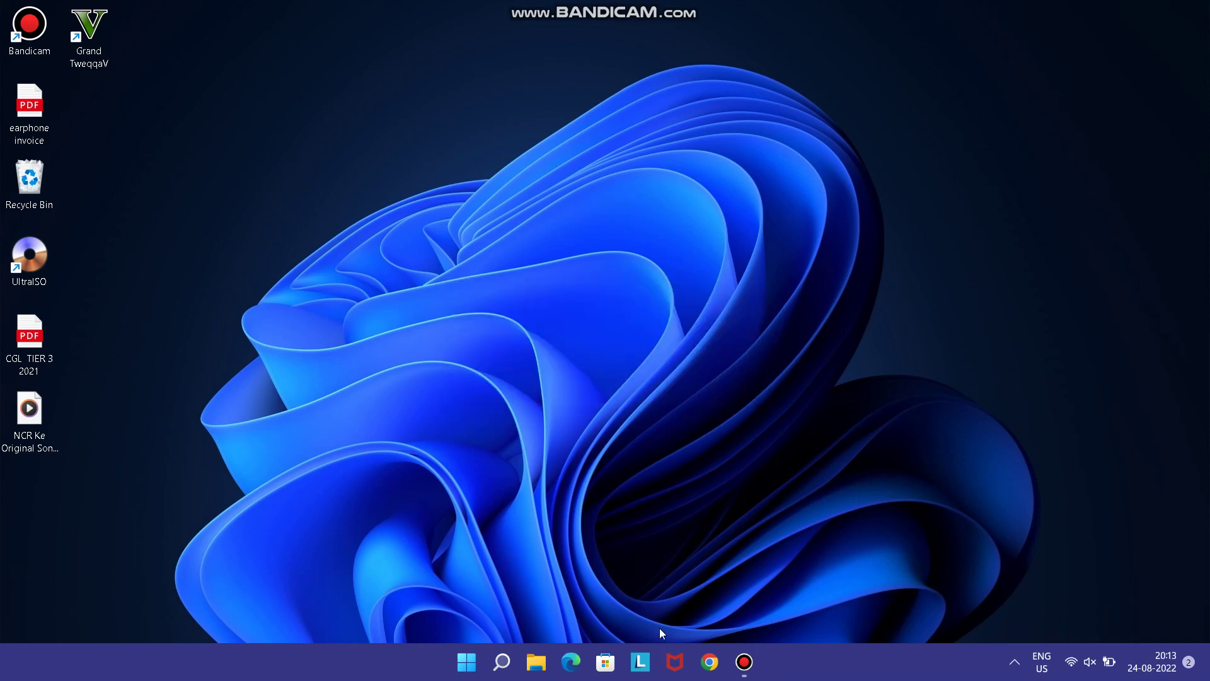
# Open McAfee LiveSafe's Quarantined Items and restore socialclub.dll
pyautogui.click(674, 662)
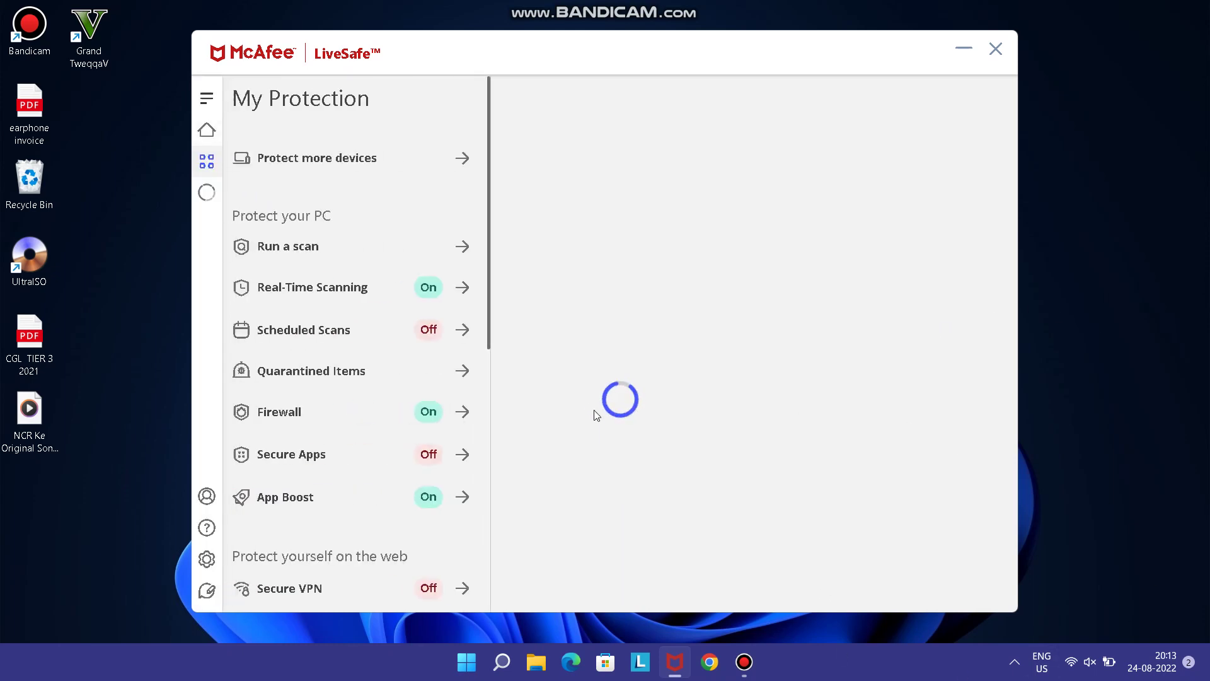
pyautogui.click(273, 375)
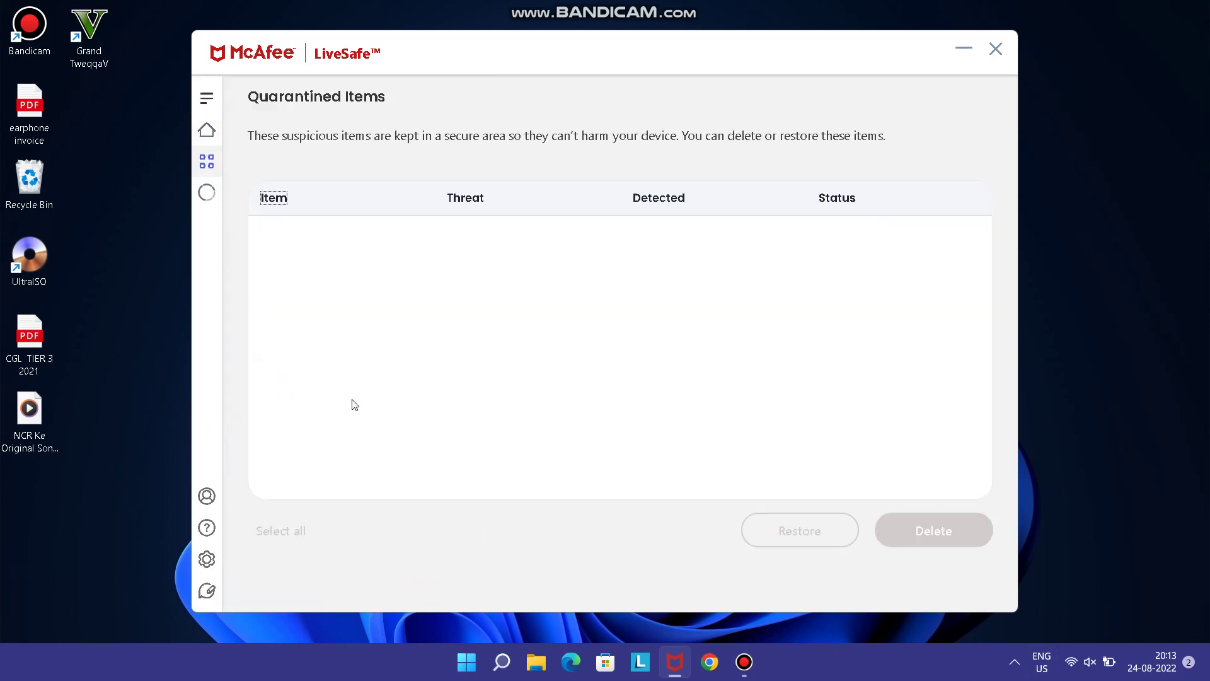
pyautogui.click(304, 246)
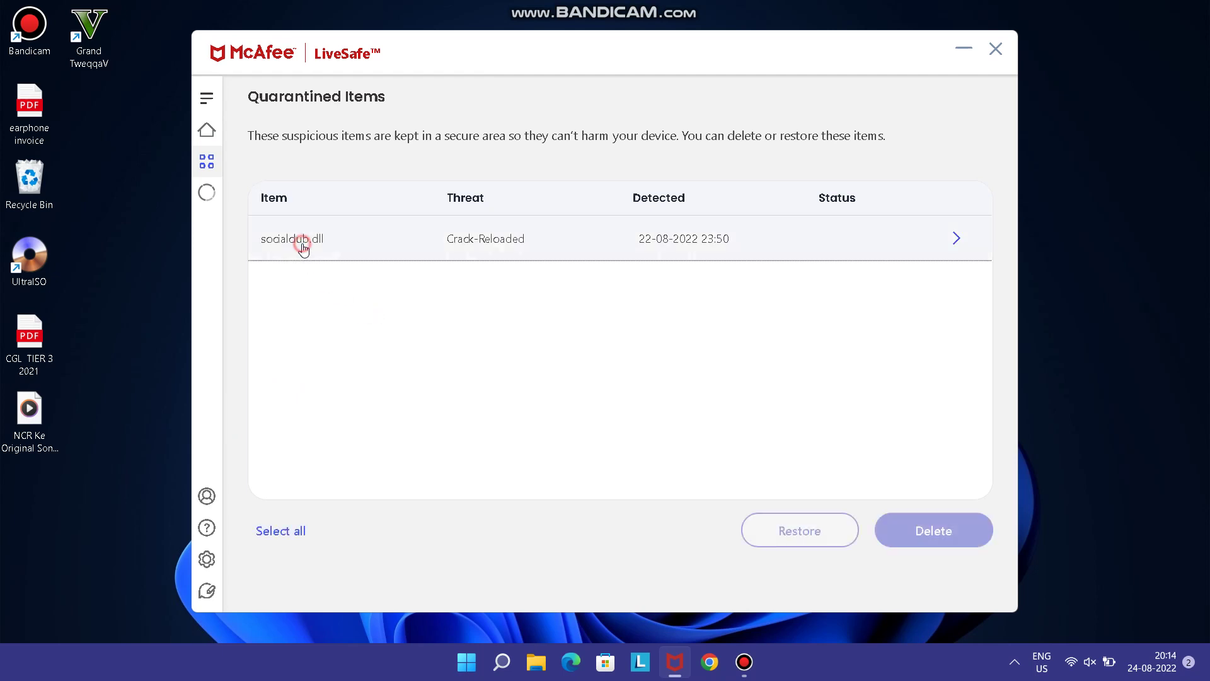
pyautogui.click(760, 533)
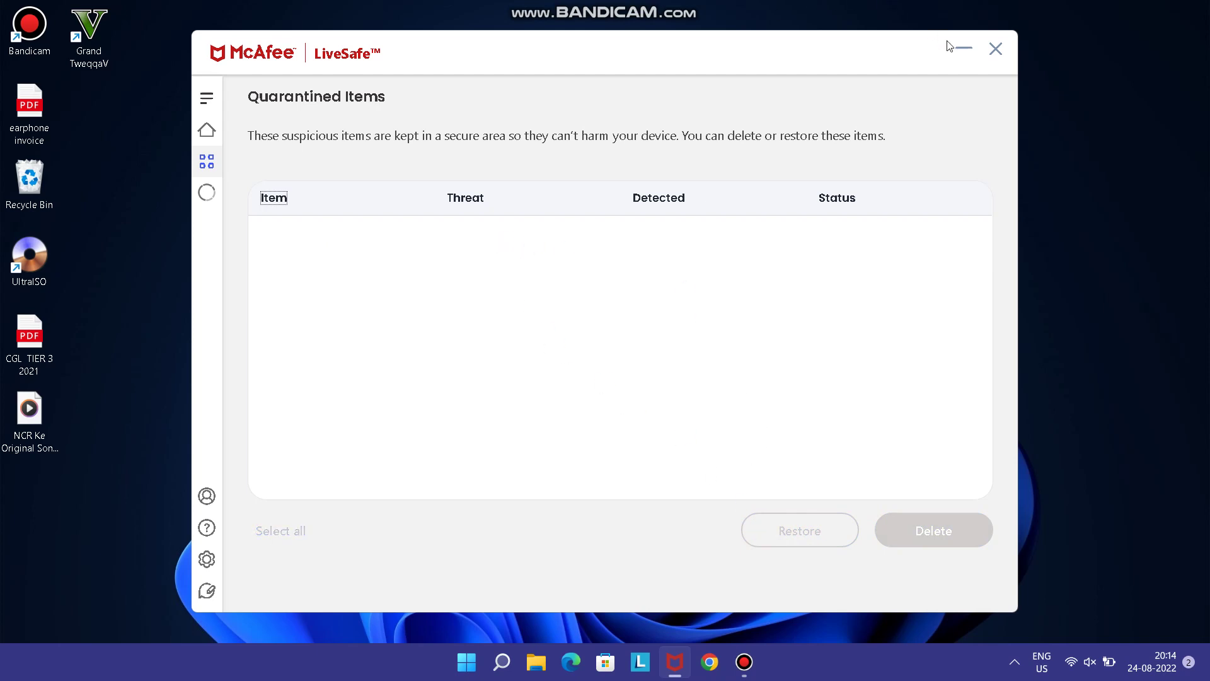
# Minimize McAfee, try to launch Grand Theft Auto V from the desktop, and dismiss the application error
pyautogui.click(962, 51)
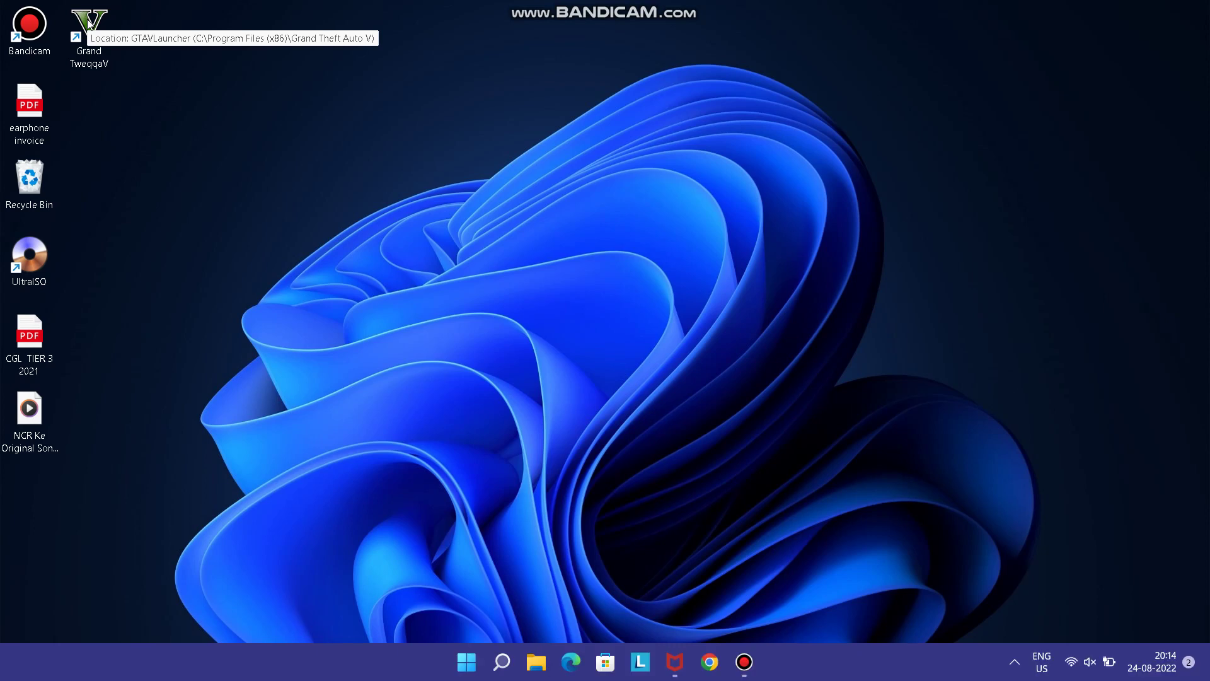
pyautogui.doubleClick(90, 27)
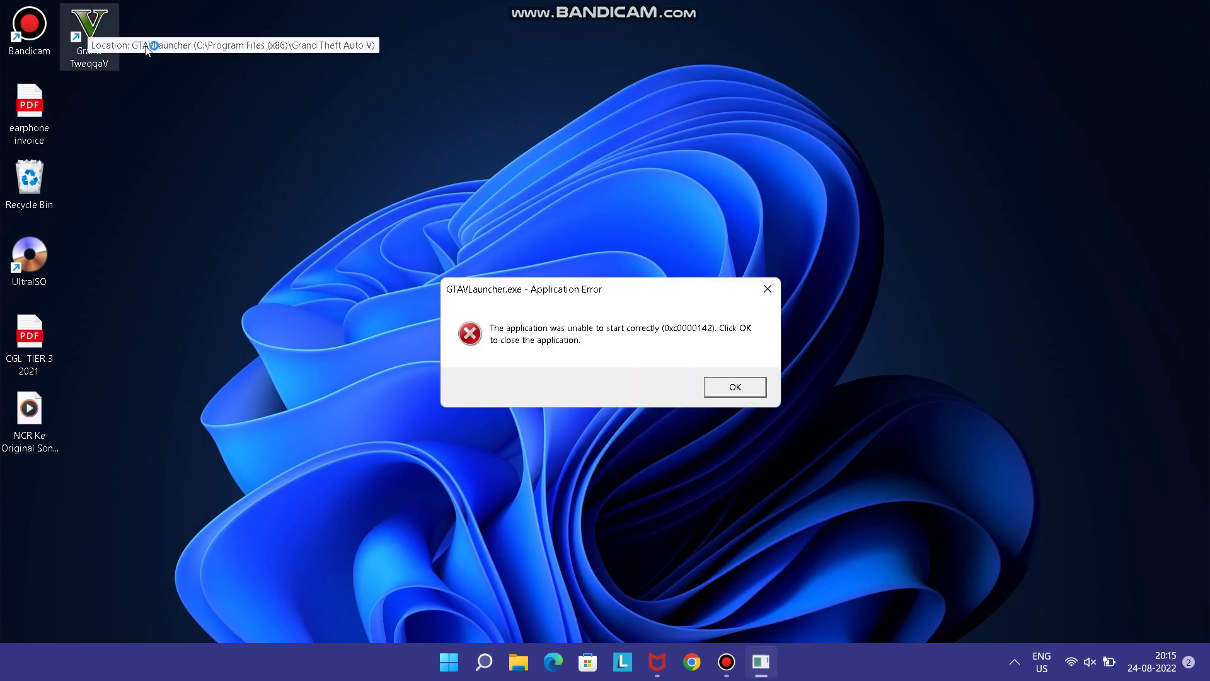
pyautogui.click(732, 392)
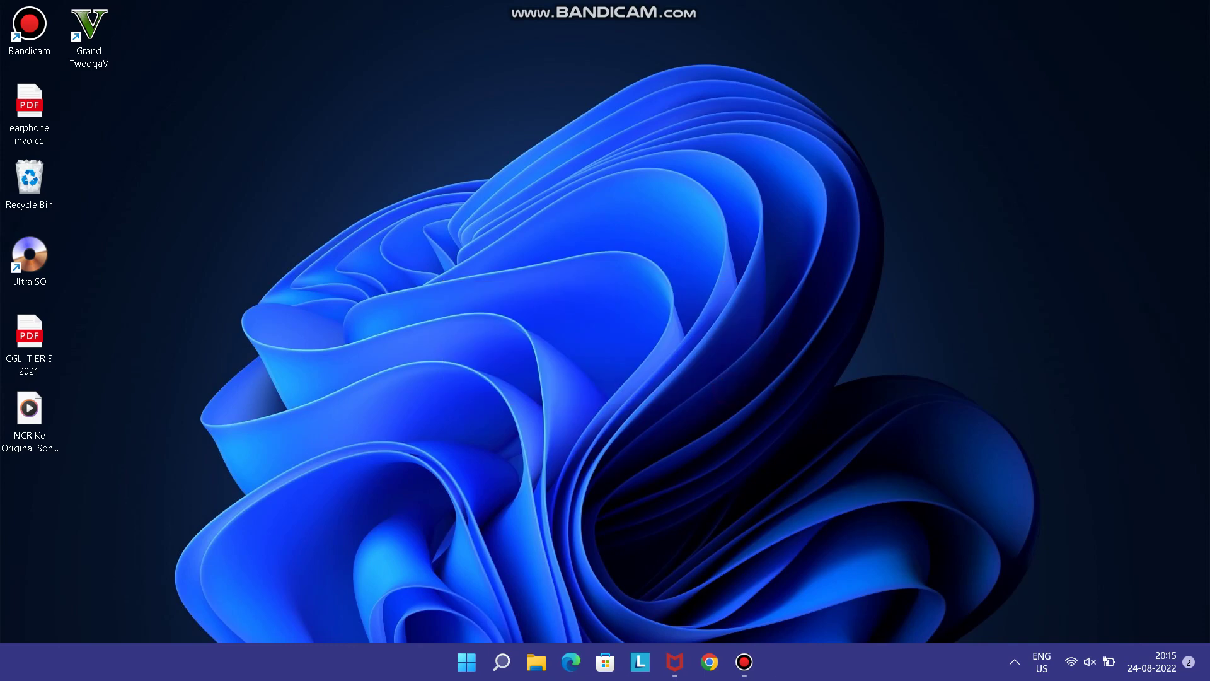
# Return to McAfee's Quarantined Items and restore the newly quarantined socialclub.dll
pyautogui.click(672, 662)
pyautogui.press('super')
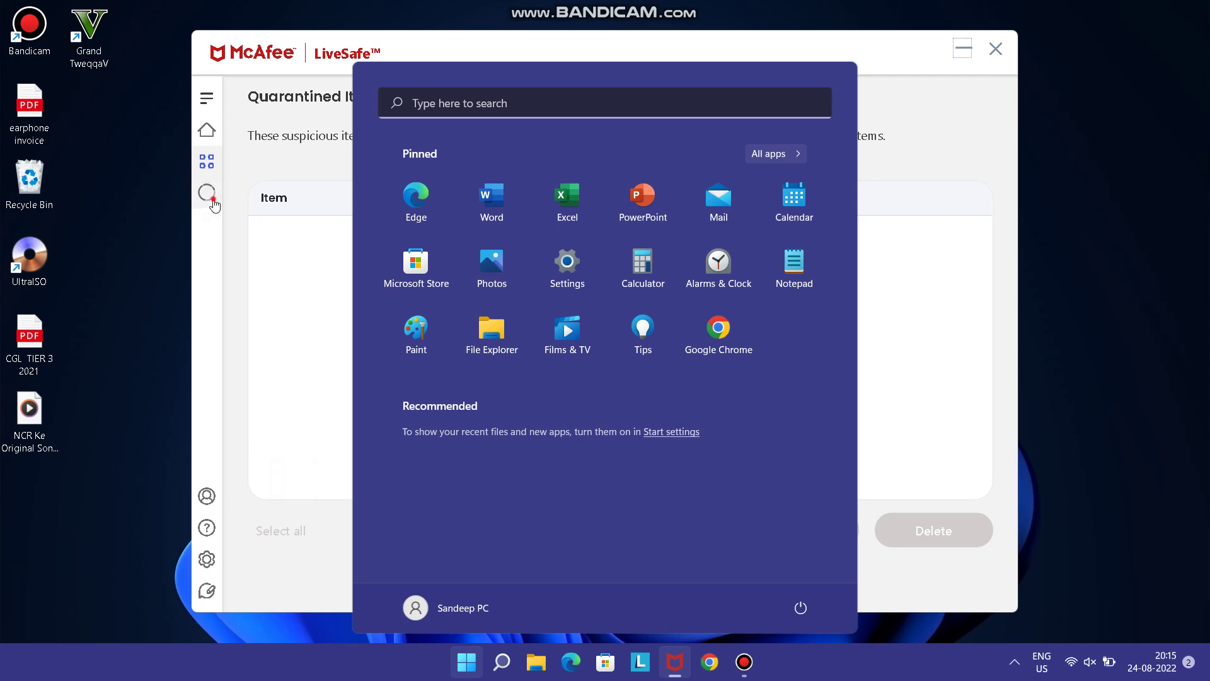
pyautogui.click(213, 199)
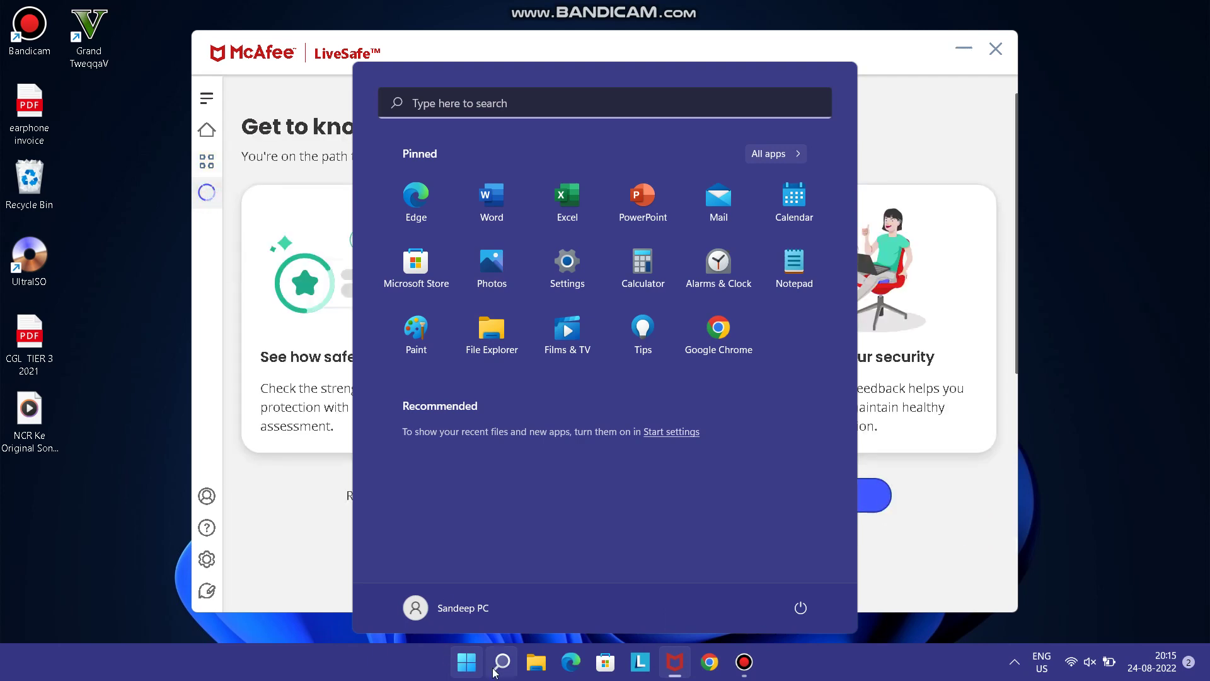
pyautogui.click(467, 662)
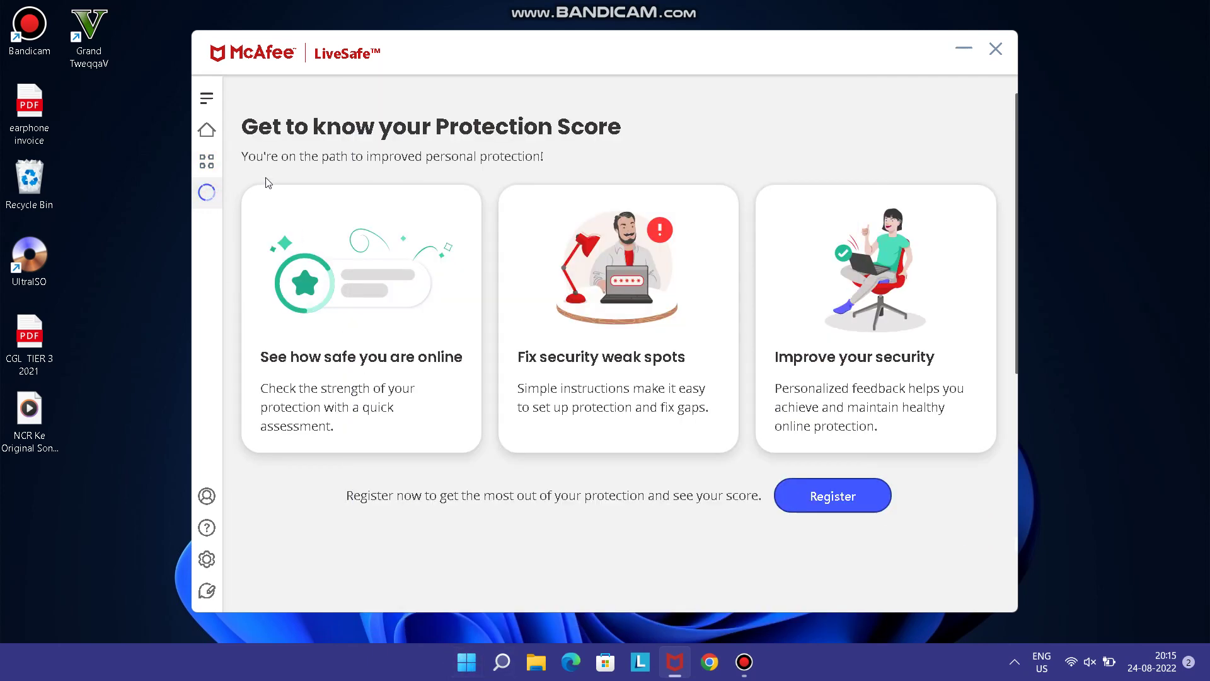
pyautogui.click(208, 171)
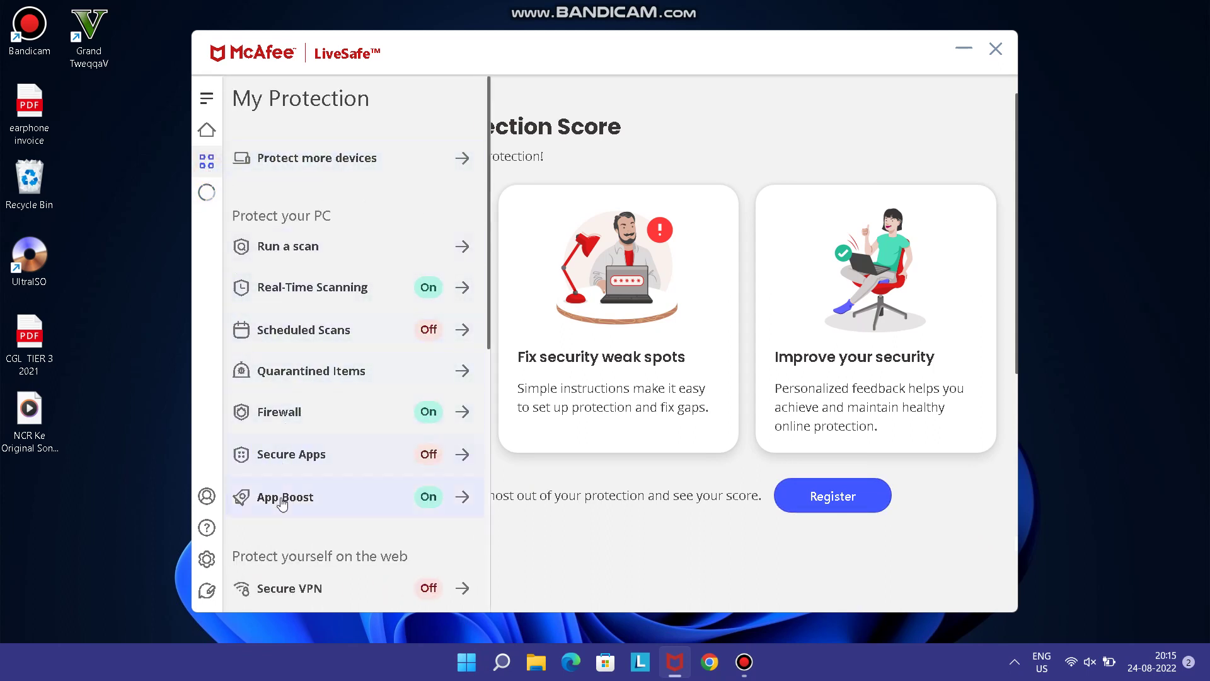
pyautogui.click(268, 354)
pyautogui.click(300, 251)
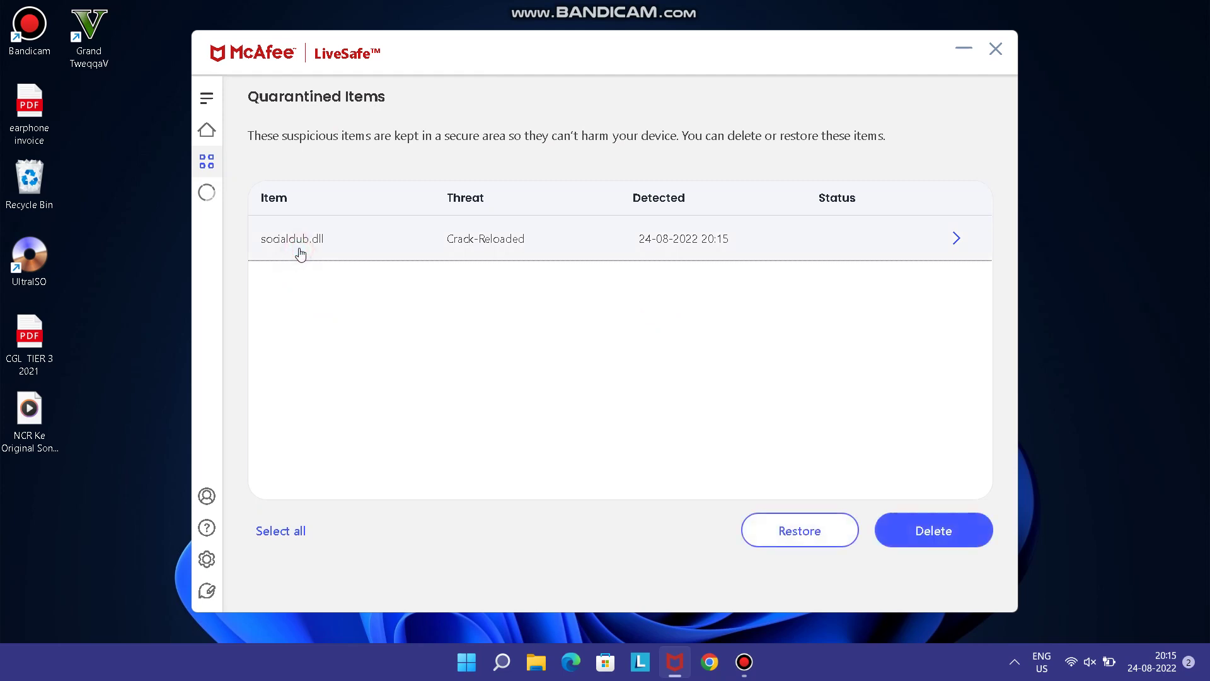
pyautogui.click(799, 530)
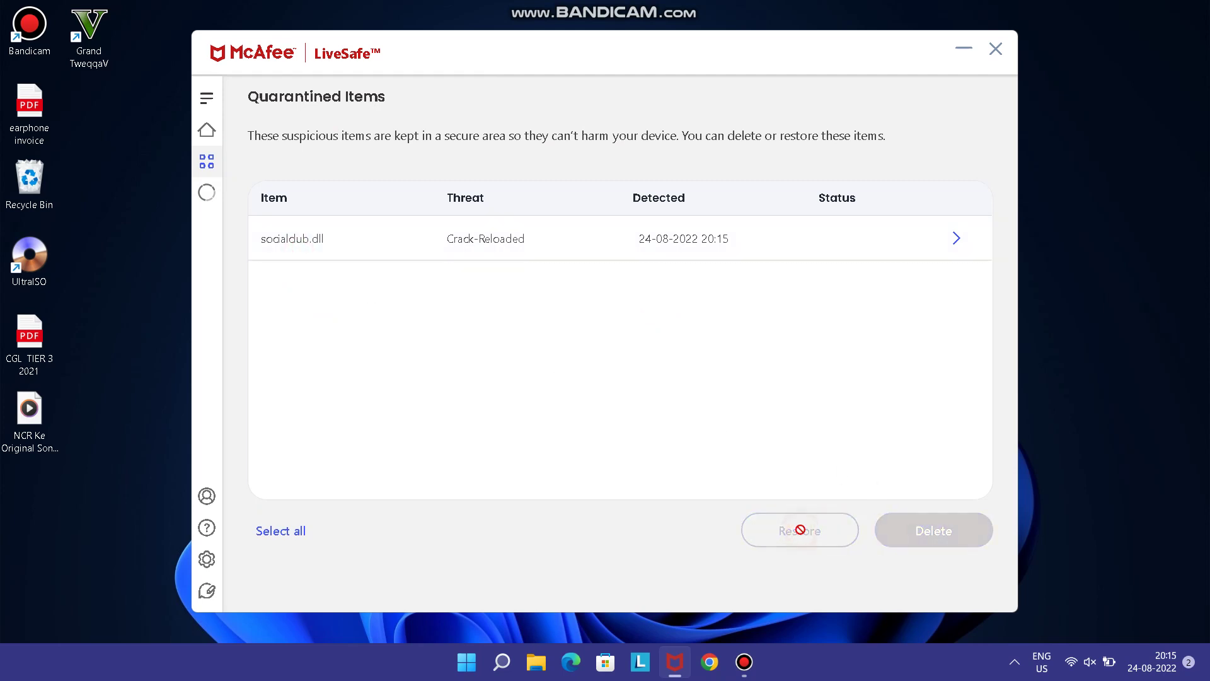
pyautogui.click(328, 244)
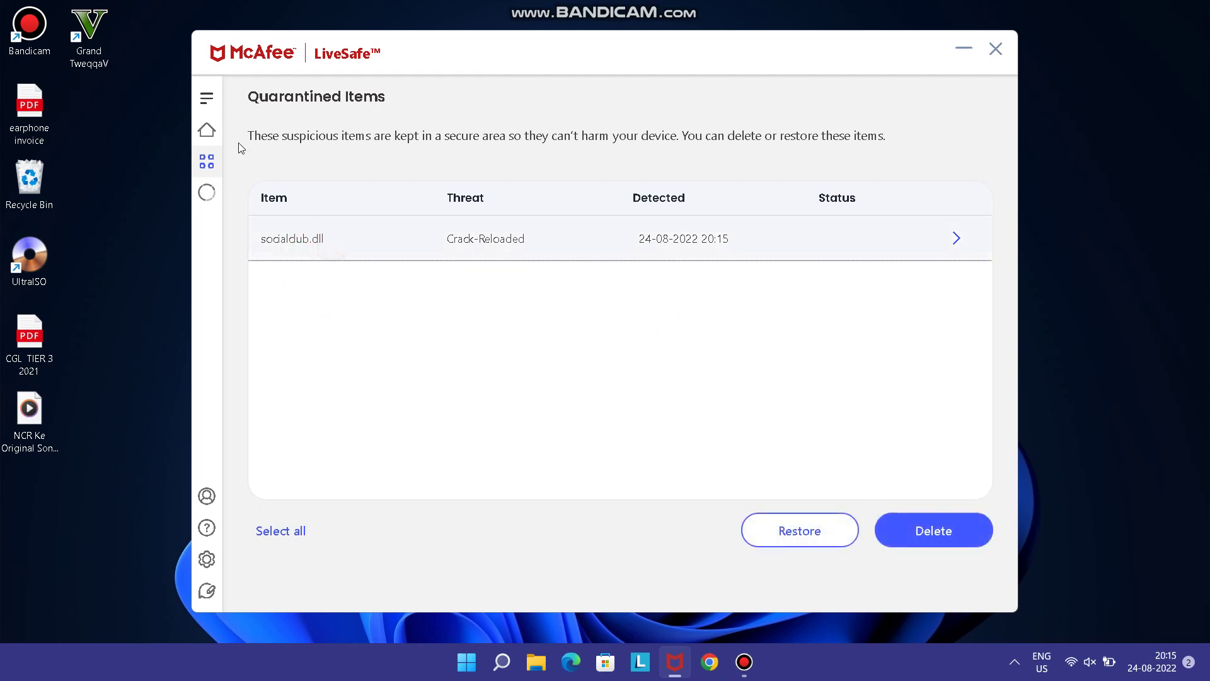
# Turn off McAfee's Real-Time Scanning, set to resume "When I restart my PC"
pyautogui.click(206, 134)
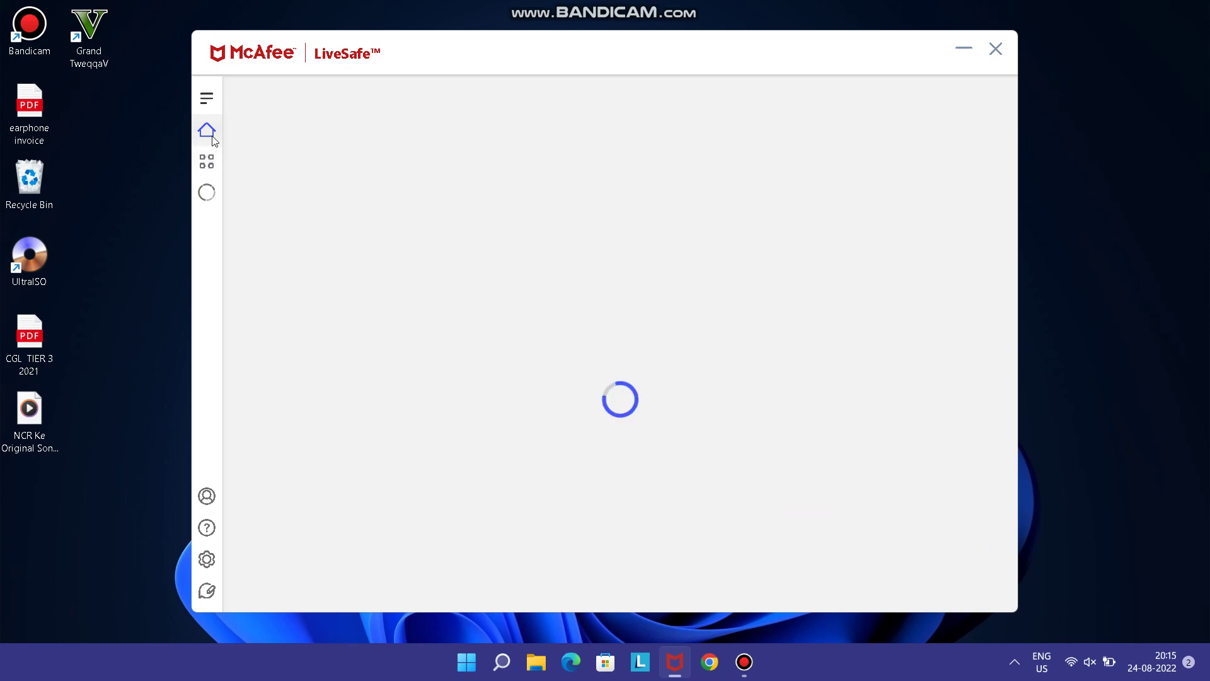
pyautogui.click(207, 162)
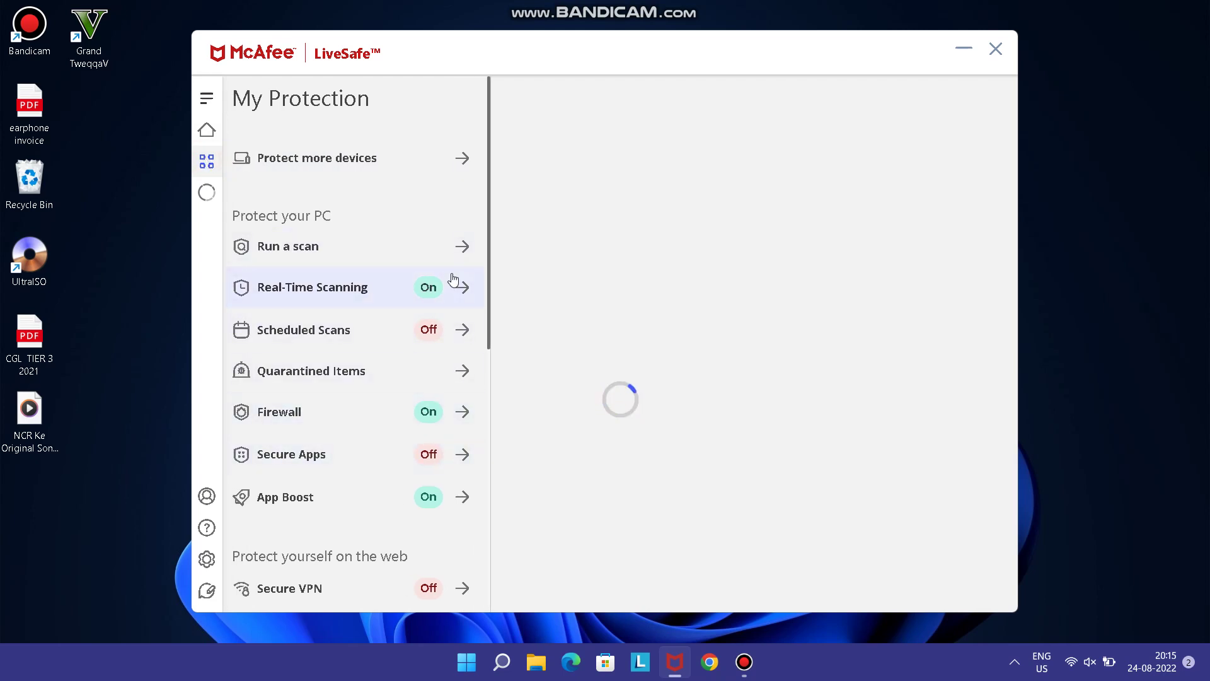
pyautogui.click(395, 295)
pyautogui.click(939, 179)
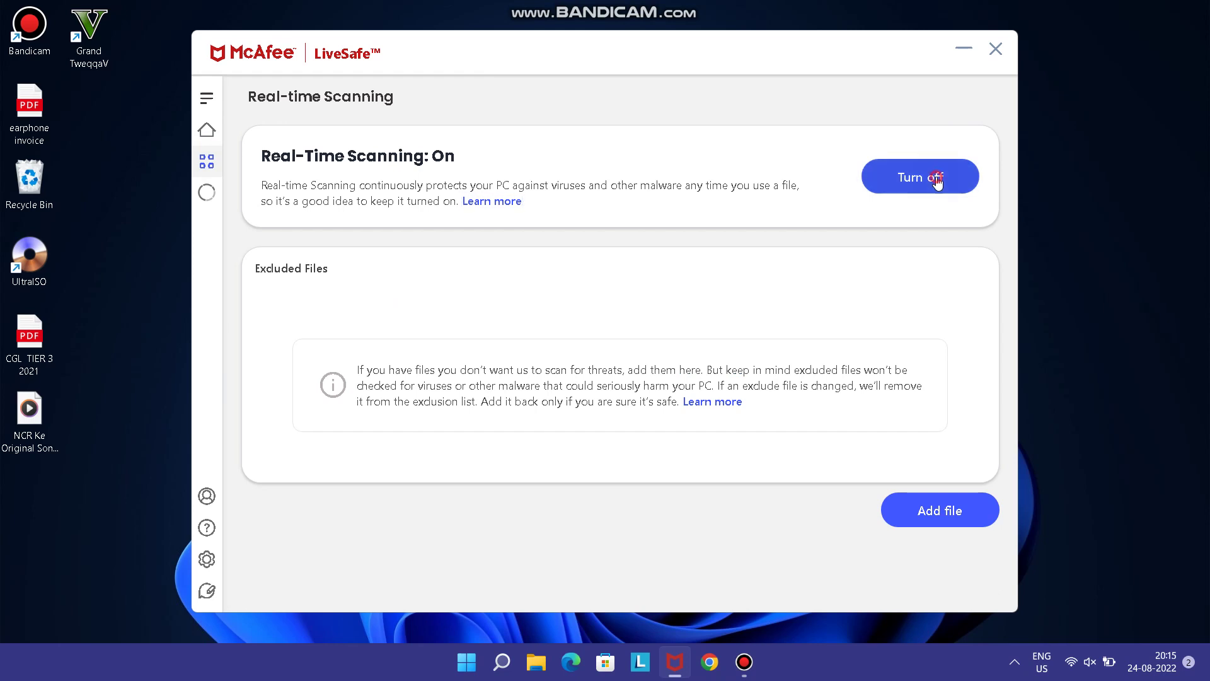
pyautogui.click(540, 341)
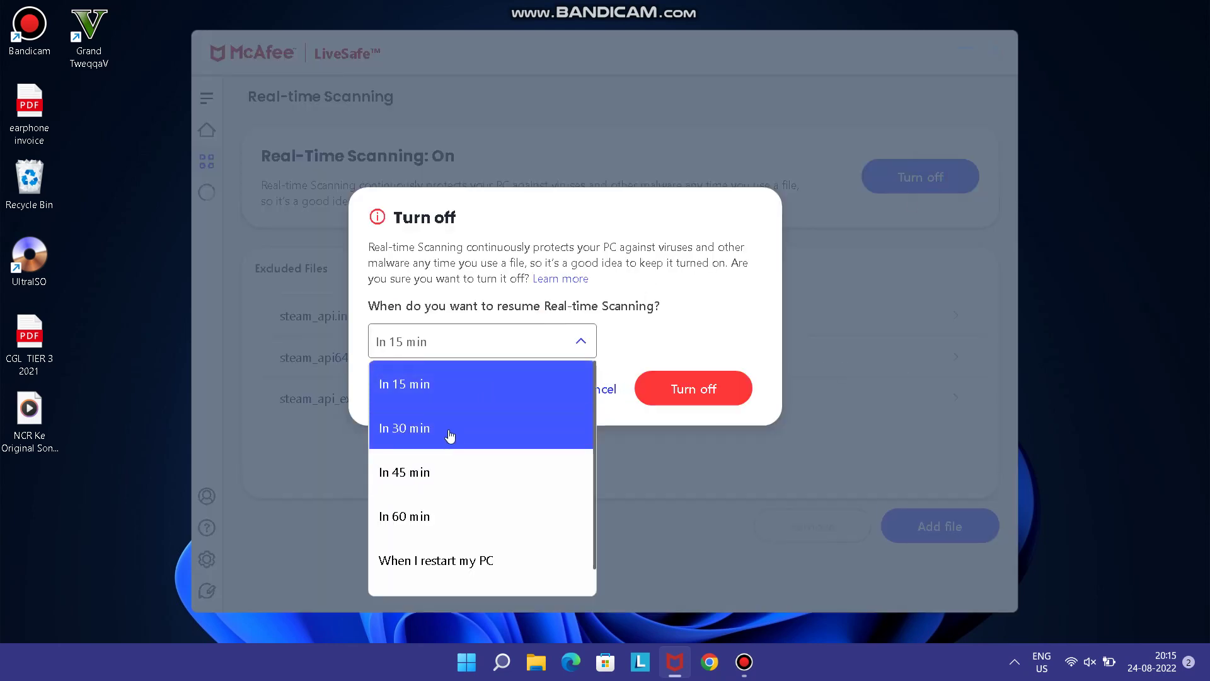
pyautogui.click(441, 558)
pyautogui.click(696, 393)
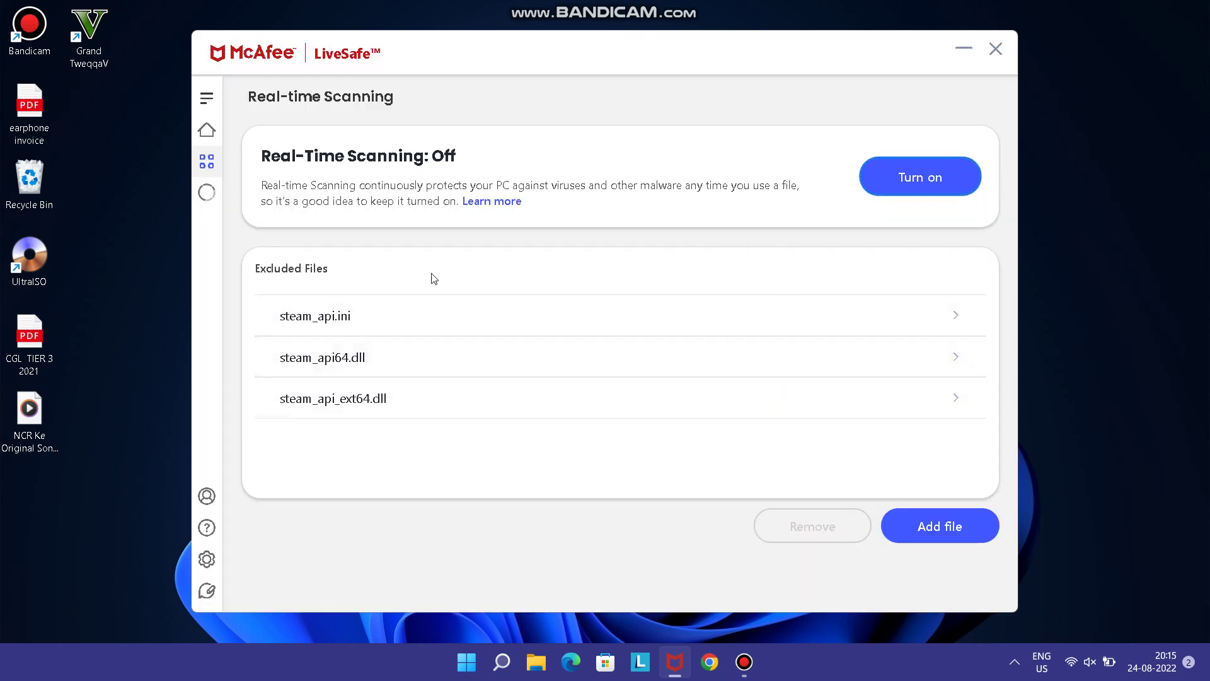
# Check the Quarantined Items list in McAfee for socialclub.dll
pyautogui.click(206, 192)
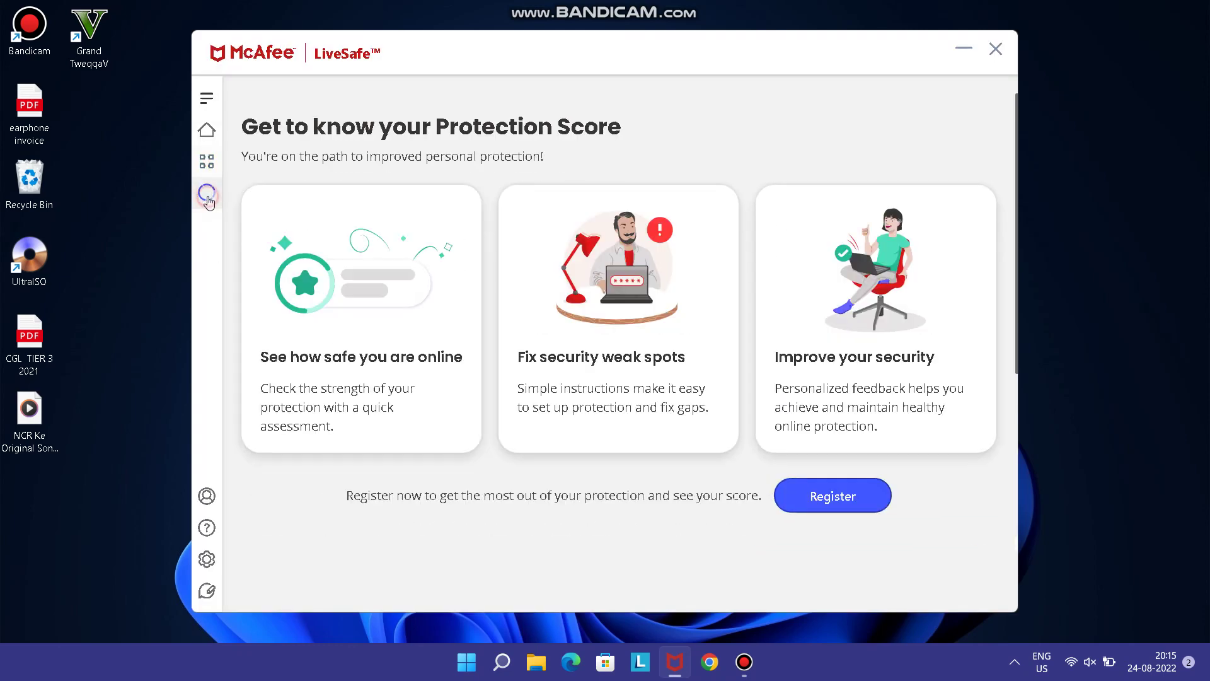
pyautogui.click(210, 171)
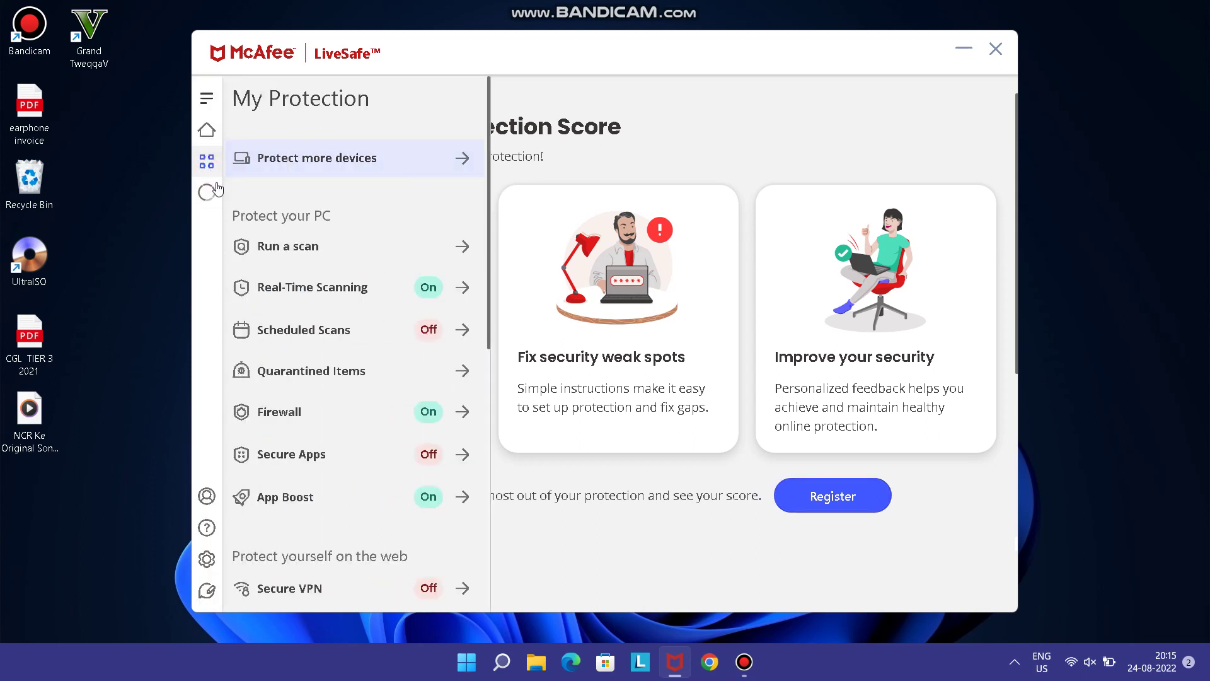
pyautogui.click(298, 372)
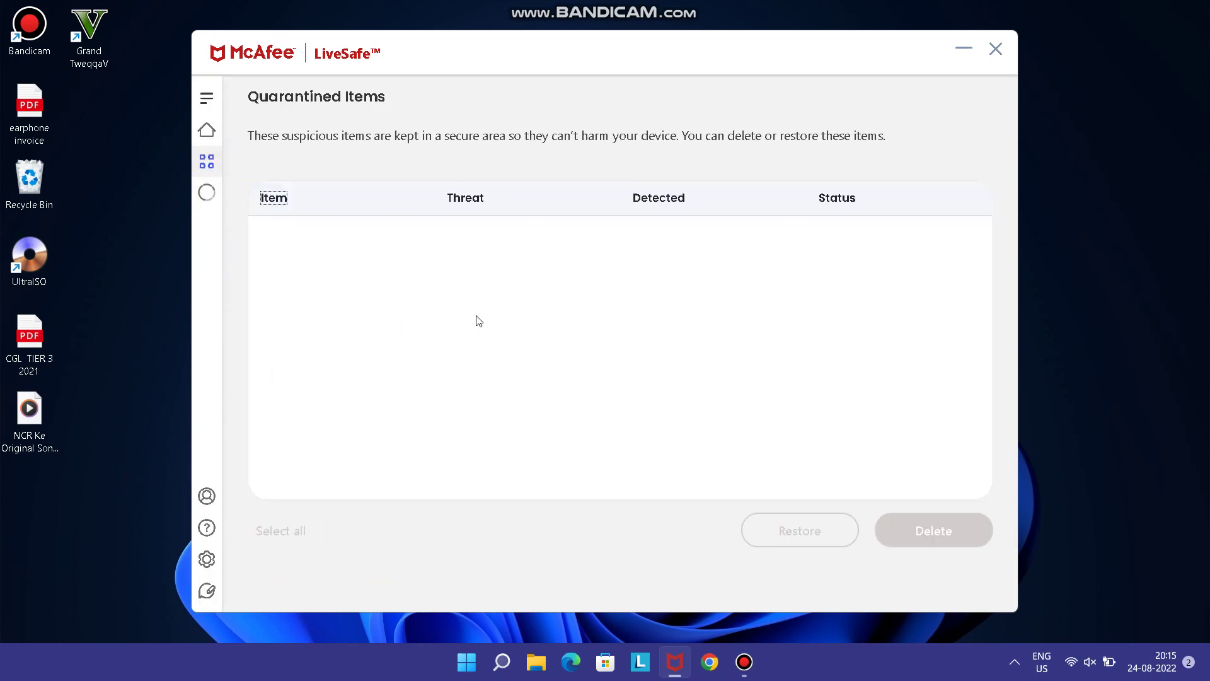
# Launch Grand Theft Auto V from the desktop, then minimize the McAfee and game windows
pyautogui.doubleClick(93, 29)
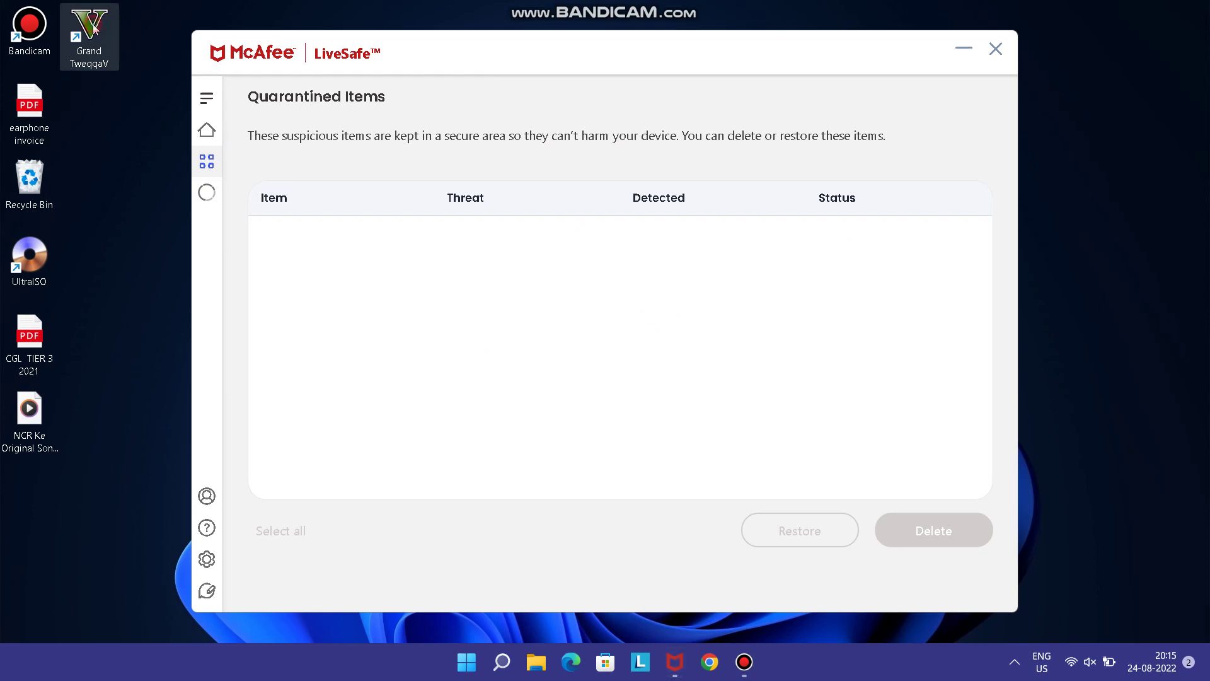
pyautogui.click(966, 49)
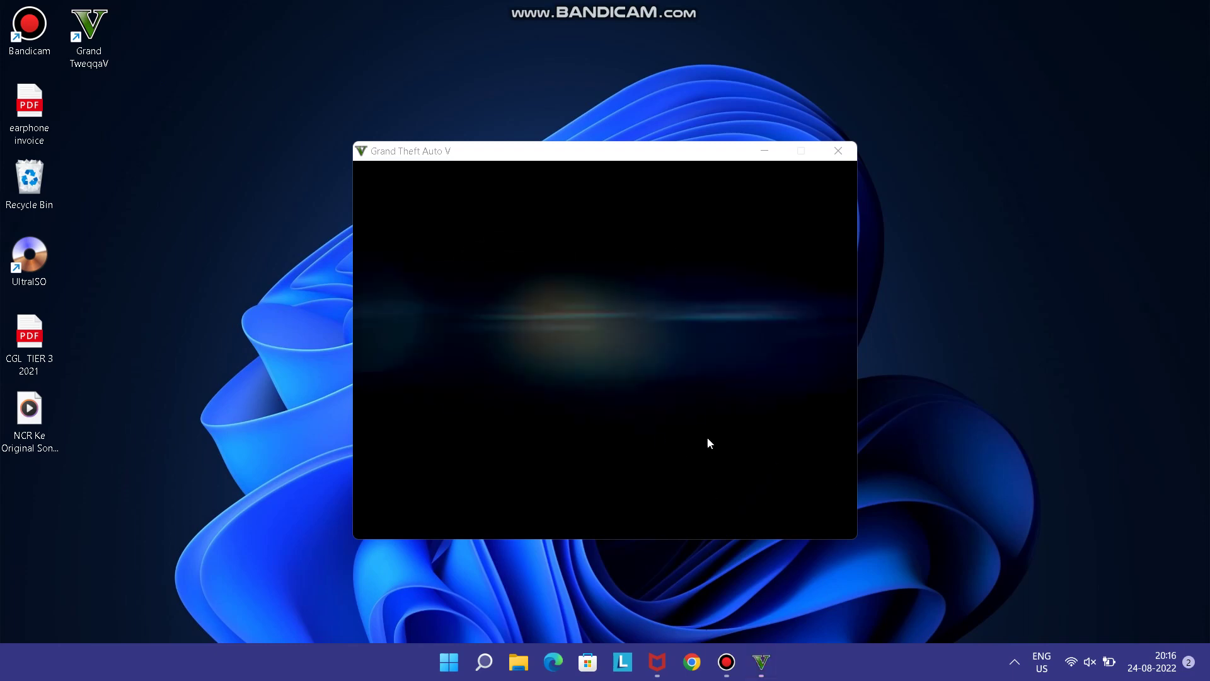
pyautogui.click(764, 152)
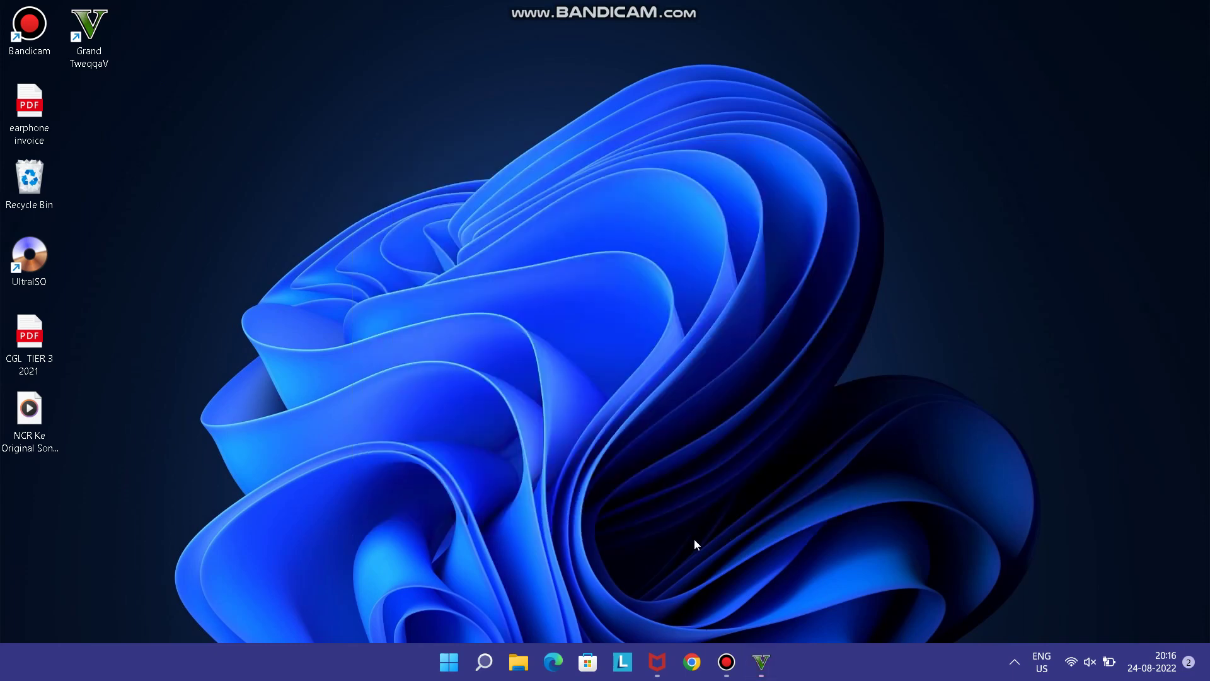